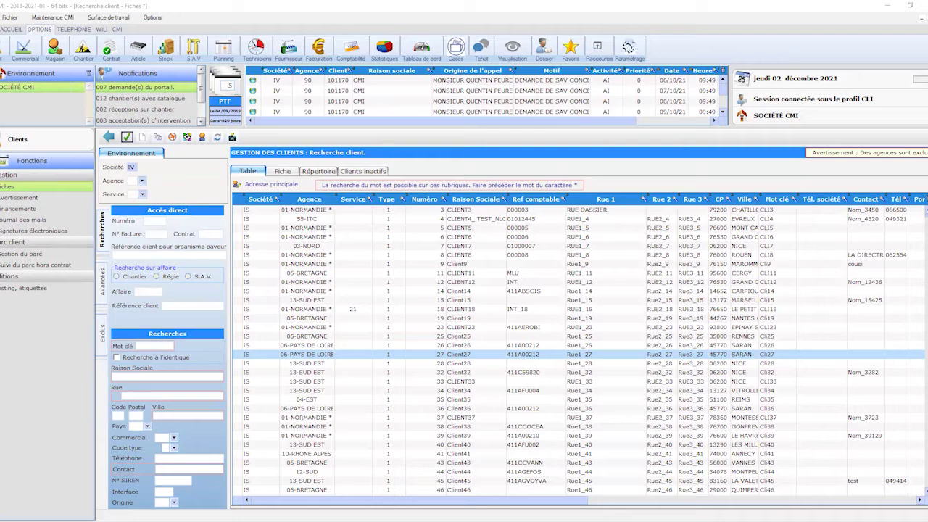
Display the invoicing functions and open the Paramétrage area for the company.
click(324, 50)
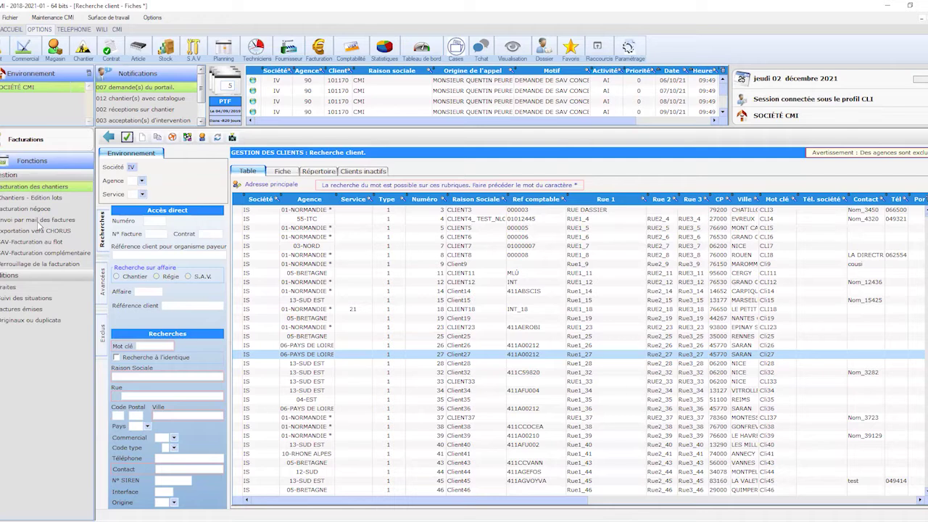
click(153, 17)
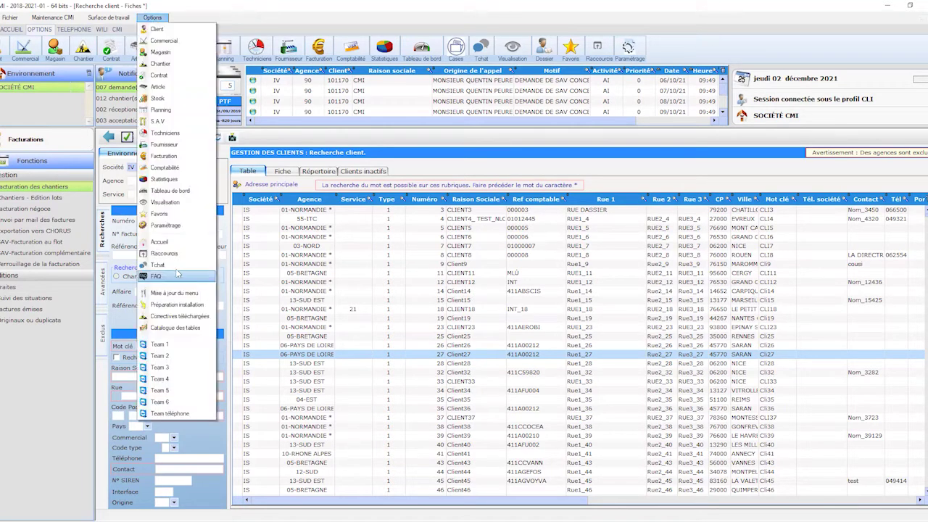
click(160, 213)
click(152, 18)
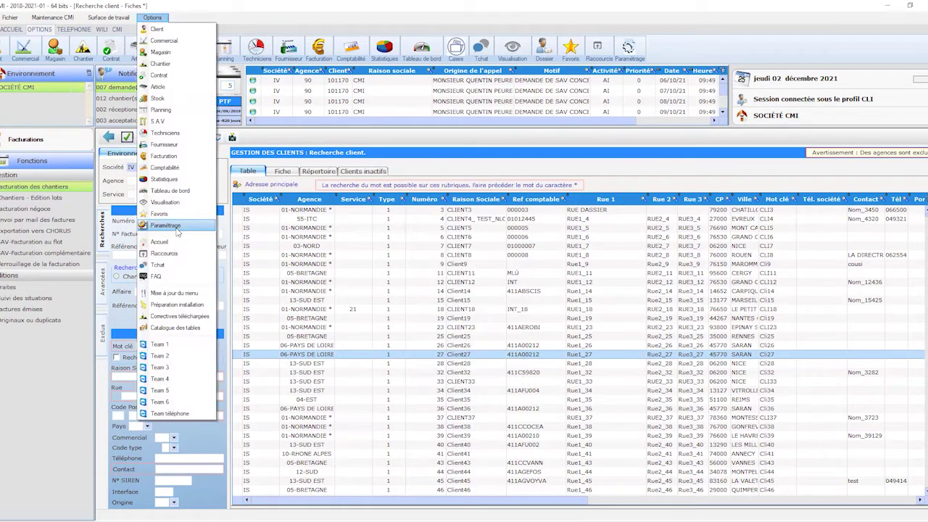
click(152, 241)
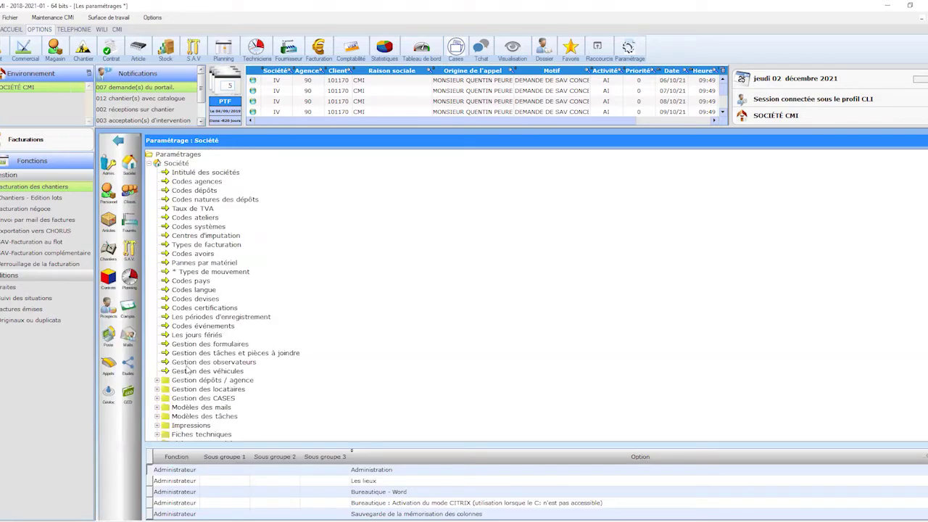
Examine the Paramétrage of Factures par mail under Modèles des mails, including SMTP server, addresses and port, and close it without changes.
click(157, 408)
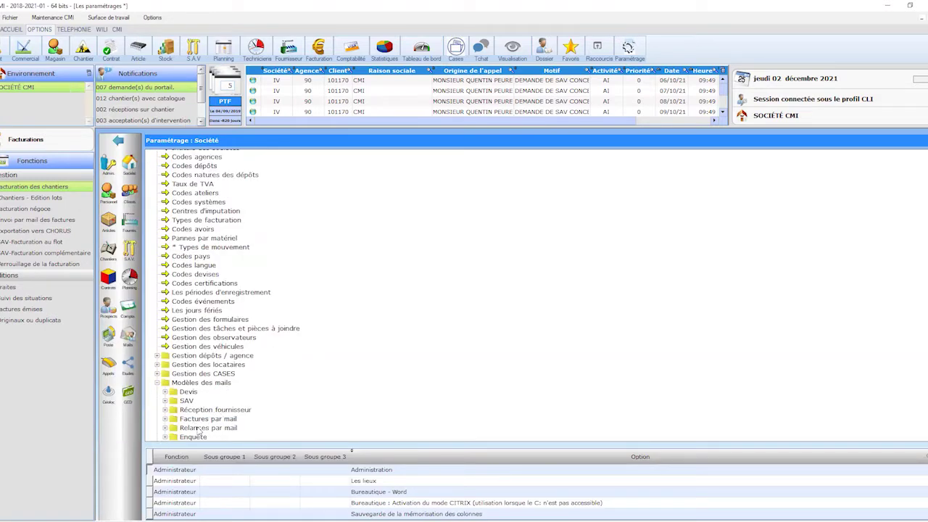
click(173, 424)
click(166, 419)
click(190, 428)
double_click(190, 428)
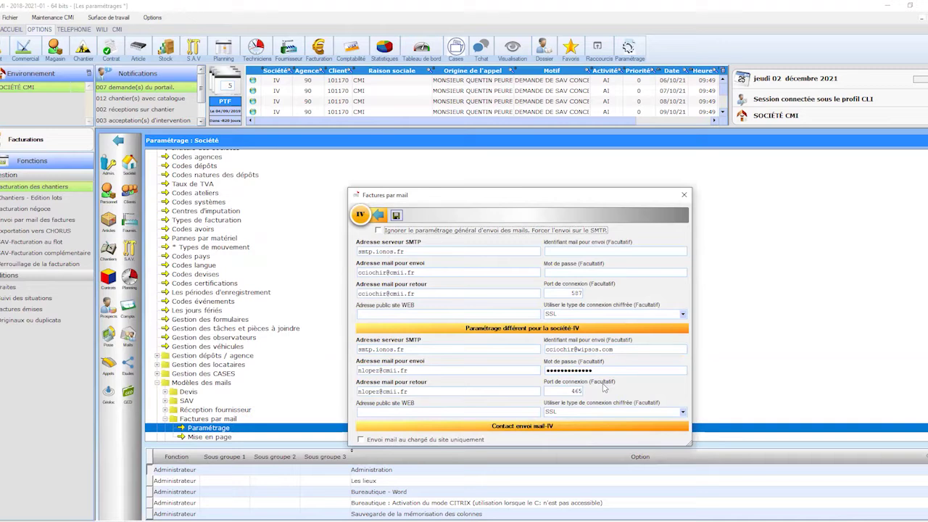
click(426, 296)
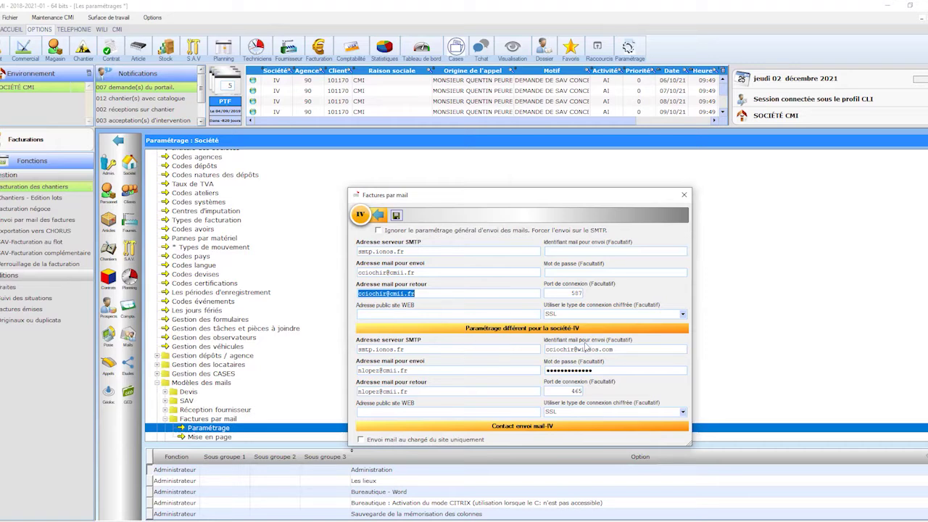
click(379, 217)
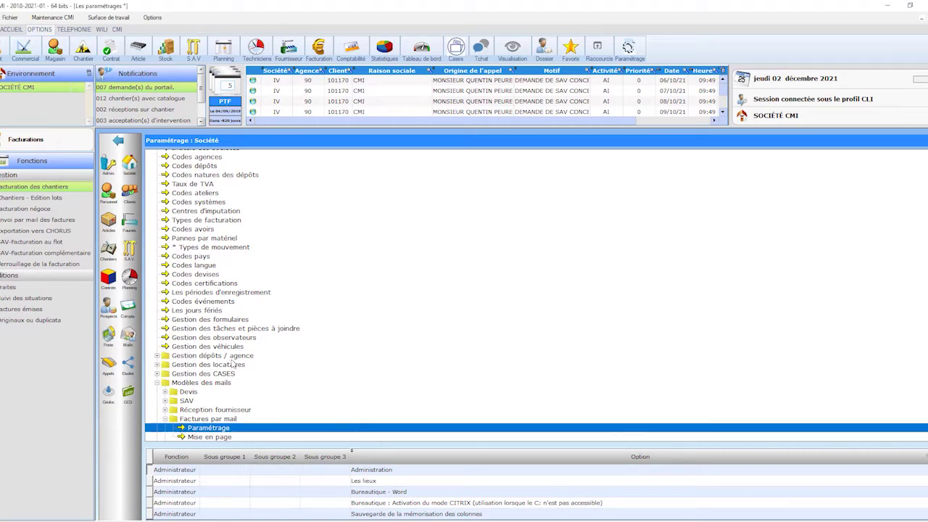
Open the Mise en page of Factures par mail, select Modèle réponse and enable text modification.
click(214, 437)
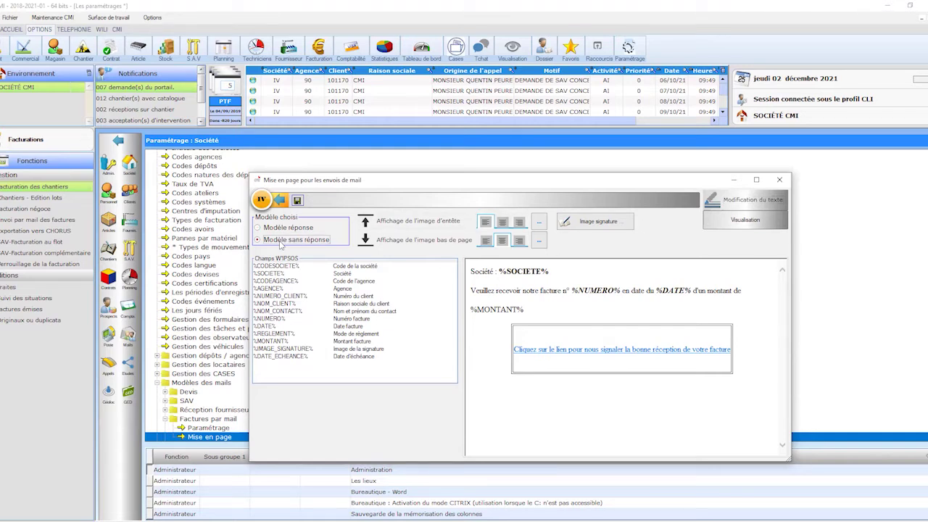
click(275, 227)
click(734, 203)
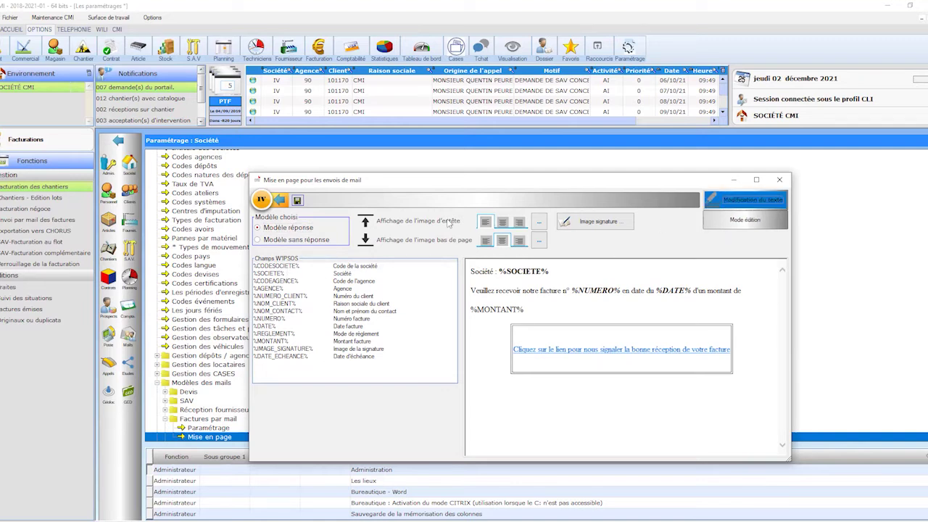
click(738, 205)
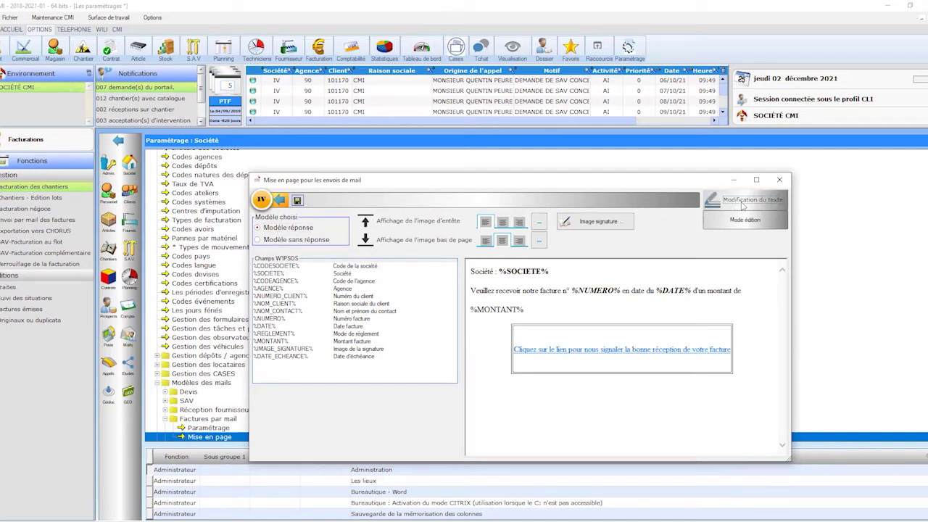
click(741, 206)
Try inserting blank lines and the %NOM_CLIENT% field below the company line, delete them and leave the mail layout.
click(568, 269)
key(Return)
key(Return)
key(BackSpace)
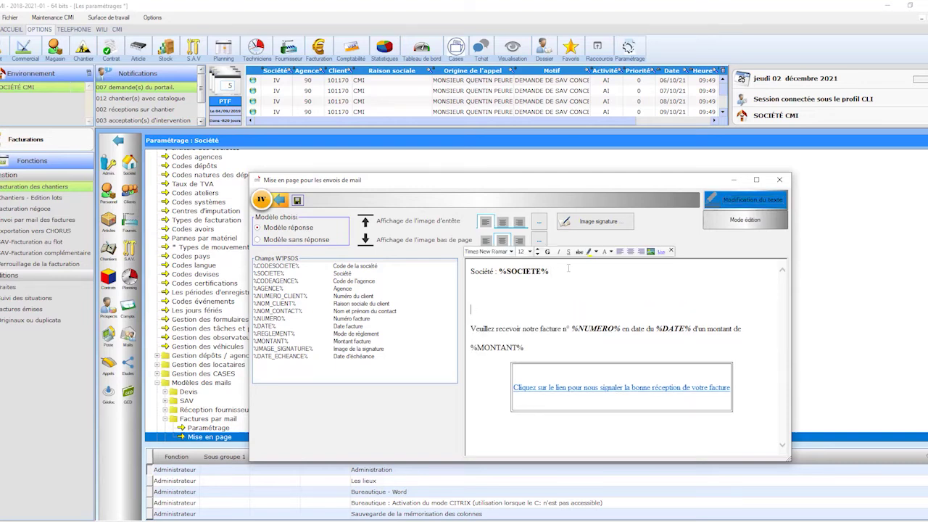
click(417, 275)
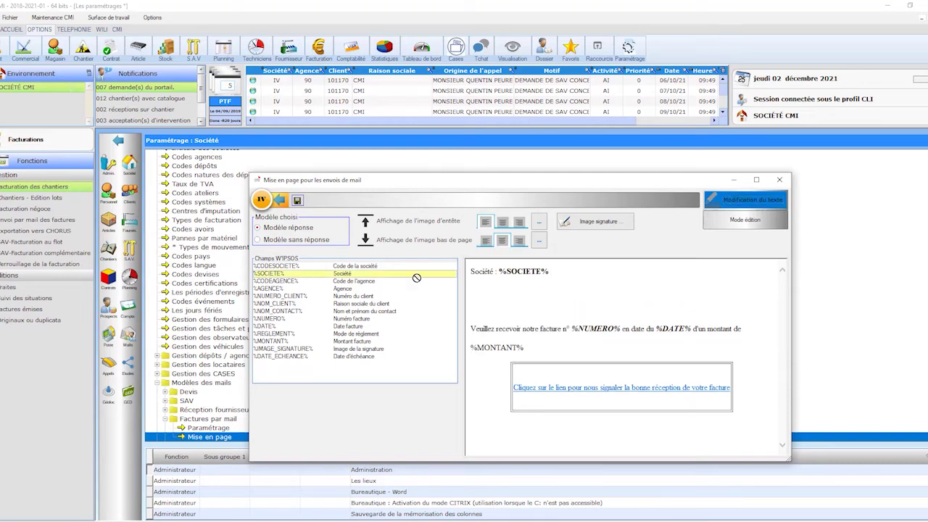
drag(507, 308, 508, 308)
drag(266, 304, 455, 315)
key(BackSpace)
key(BackSpace)
key(BackSpace)
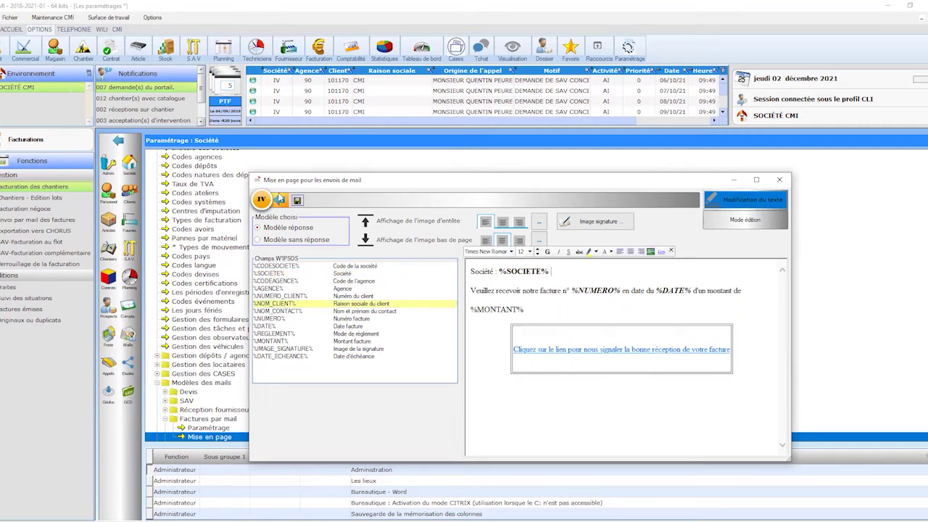
click(280, 202)
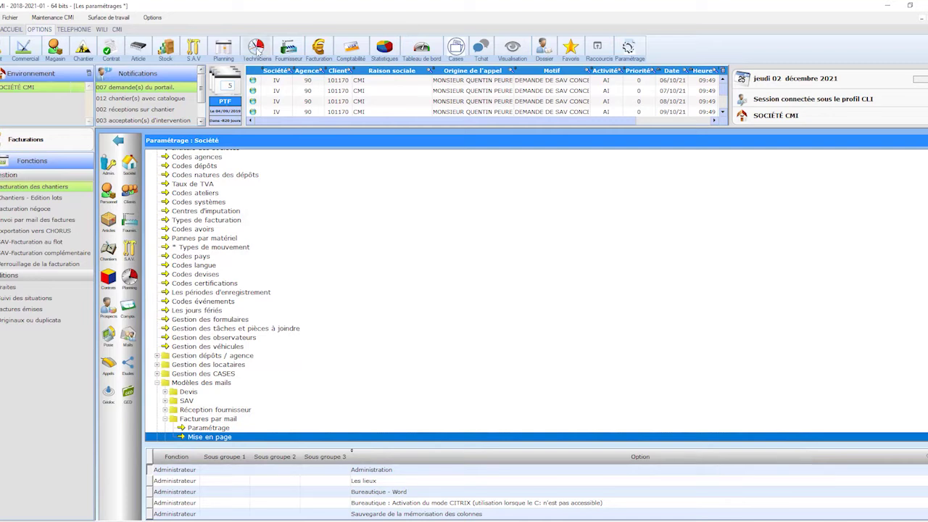
Find the client by client number in the client records and show the record's Eléments financiers.
click(2, 45)
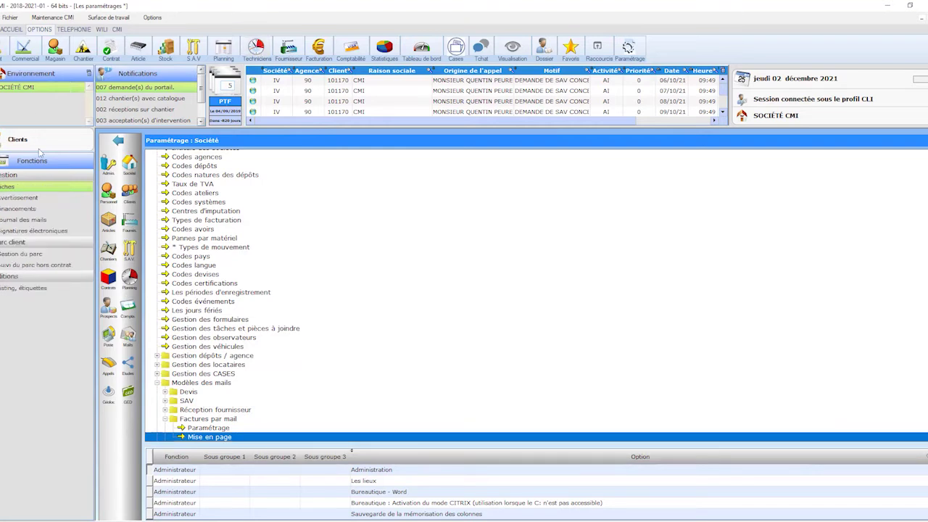
click(35, 188)
click(148, 220)
text(99999)
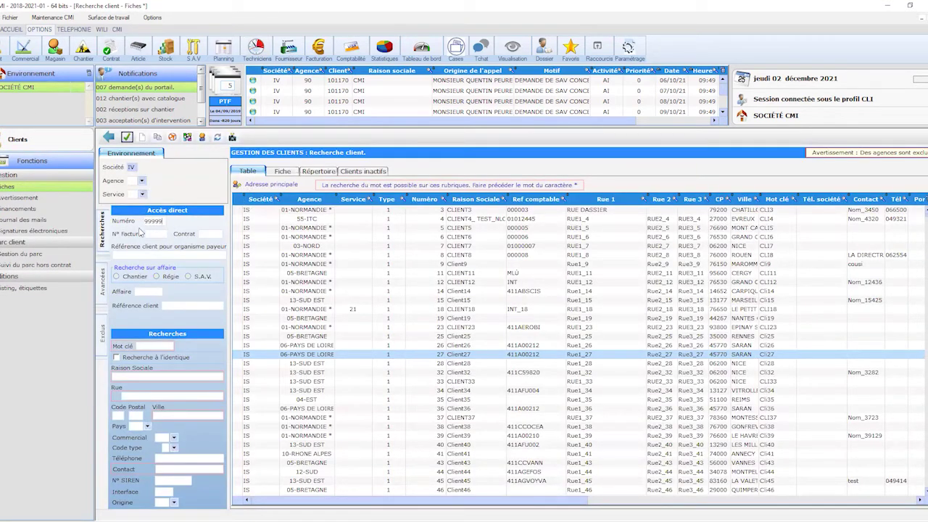
key(Return)
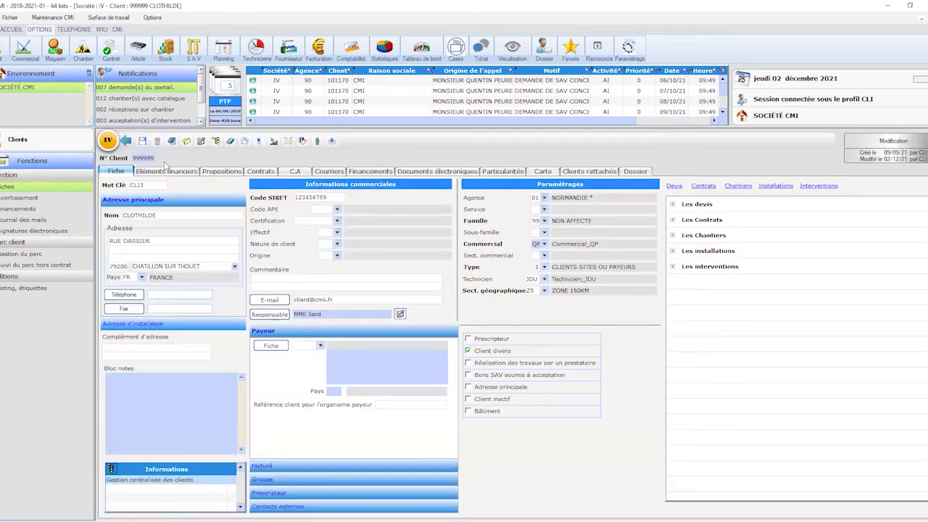
click(166, 171)
Try to set the client's invoice reception to Par email.
click(109, 406)
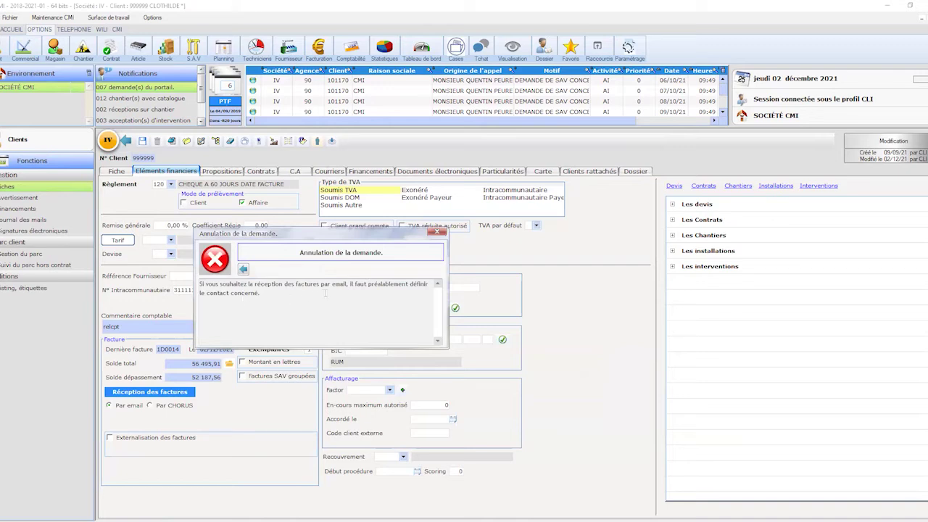
click(242, 269)
Open the client's principal contact from the contact list, enable Réception des factures par email and save the contact.
click(202, 142)
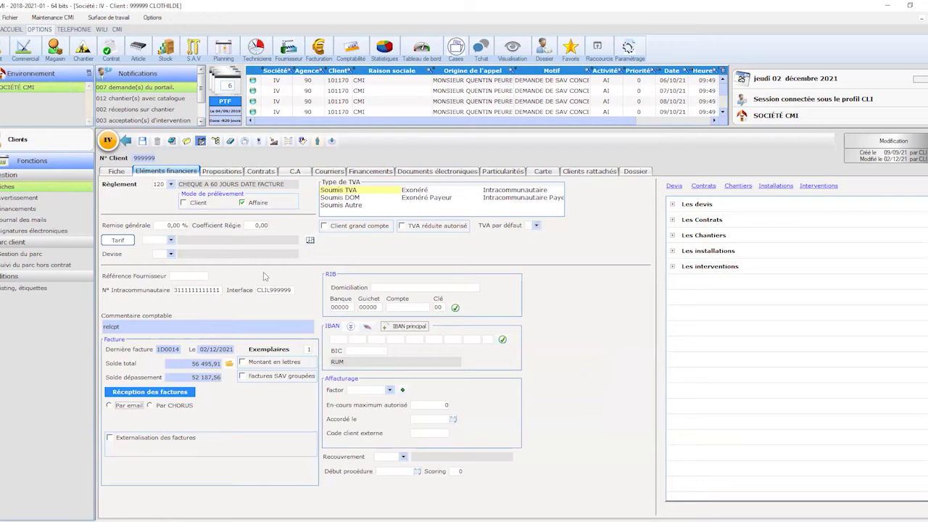
double_click(211, 264)
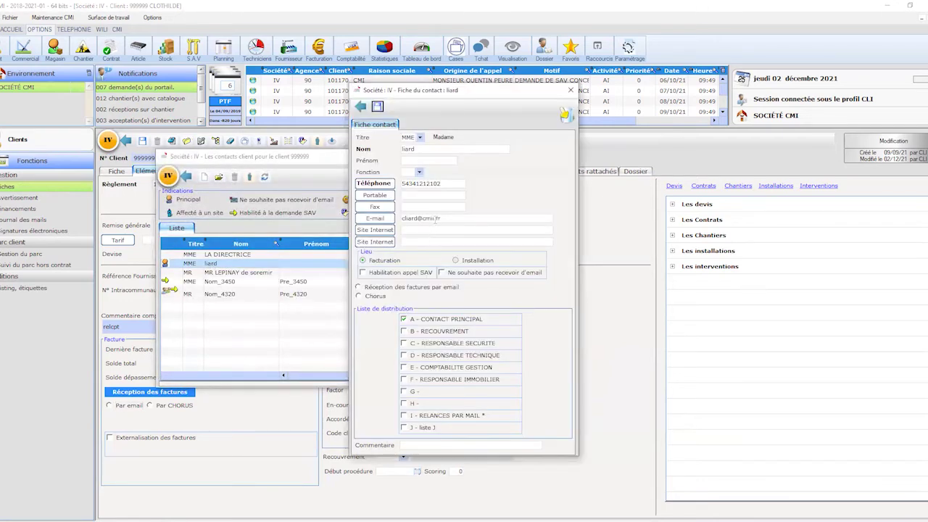
click(437, 217)
click(364, 288)
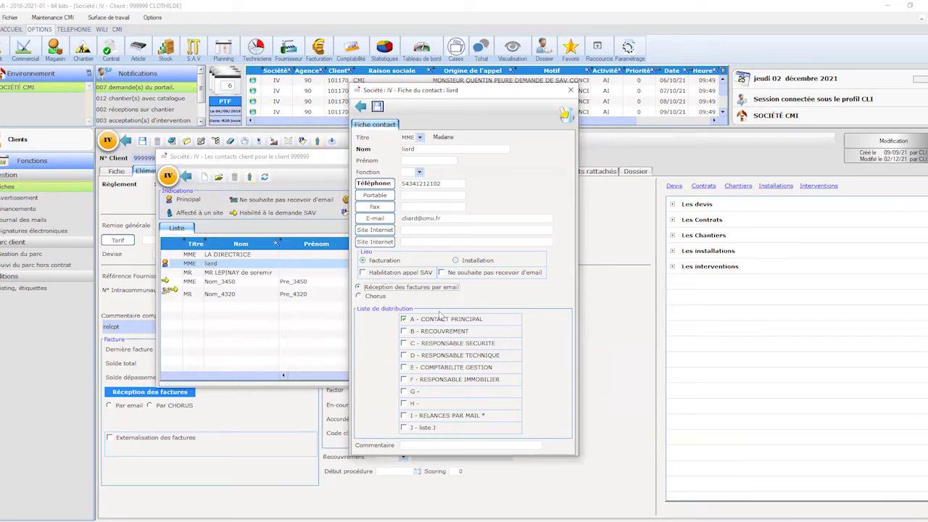
click(377, 106)
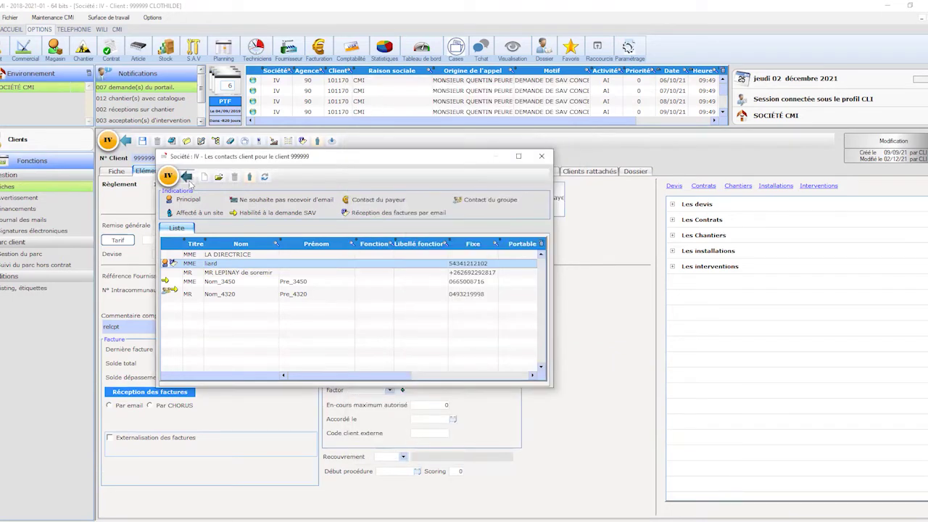
Set Réception des factures to Par email for the client and save the record.
click(111, 405)
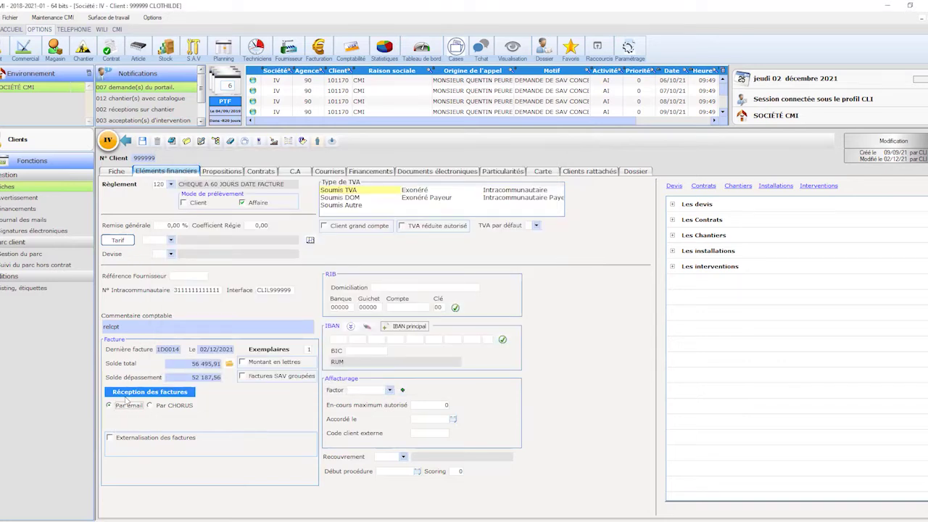
click(144, 141)
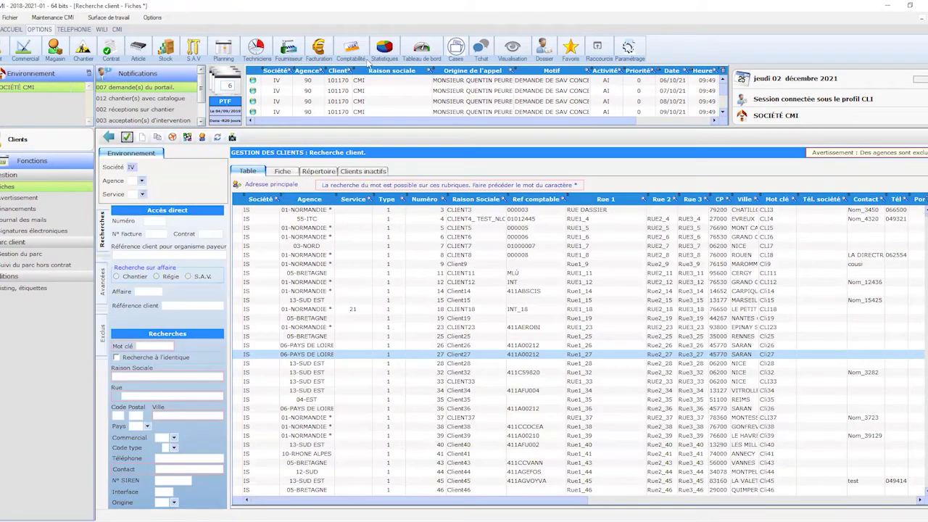
Start a Facturation négoce invoice for the same client by entering the client number.
click(317, 48)
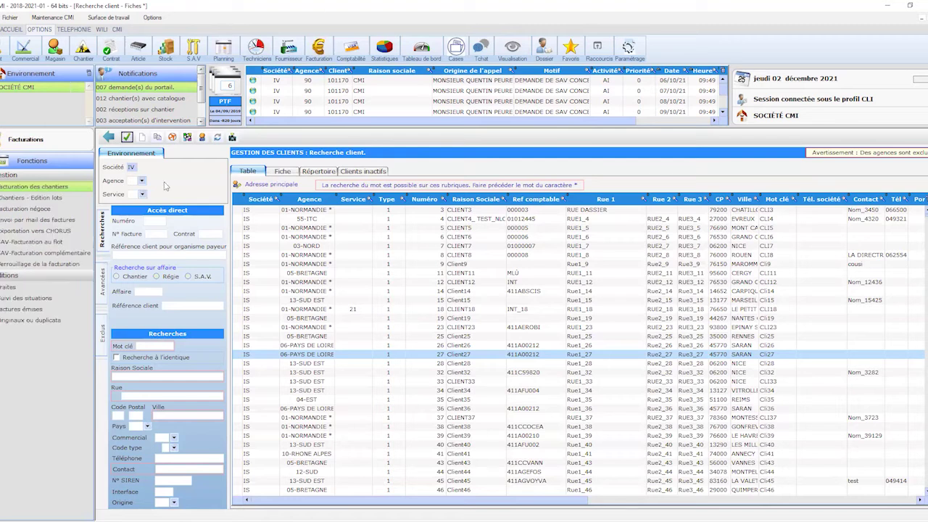
click(32, 211)
text(999999)
key(Return)
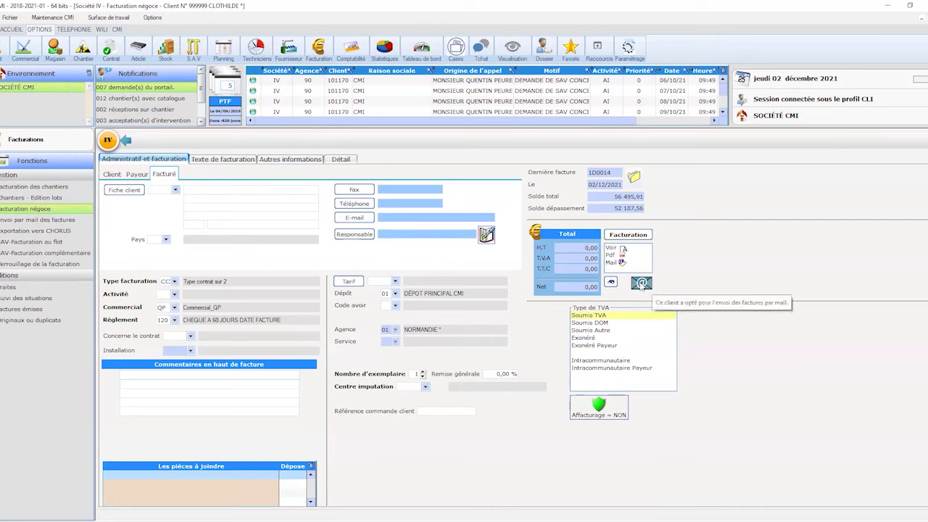
Set the invoice activity to AI - ALARME INCENDIE and open the list of Centre imputation choices.
click(174, 294)
click(218, 333)
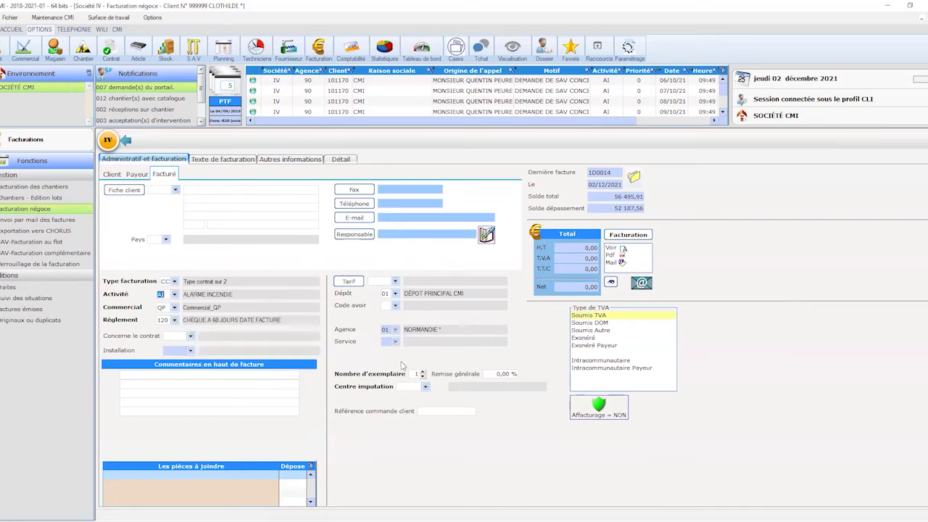
click(425, 387)
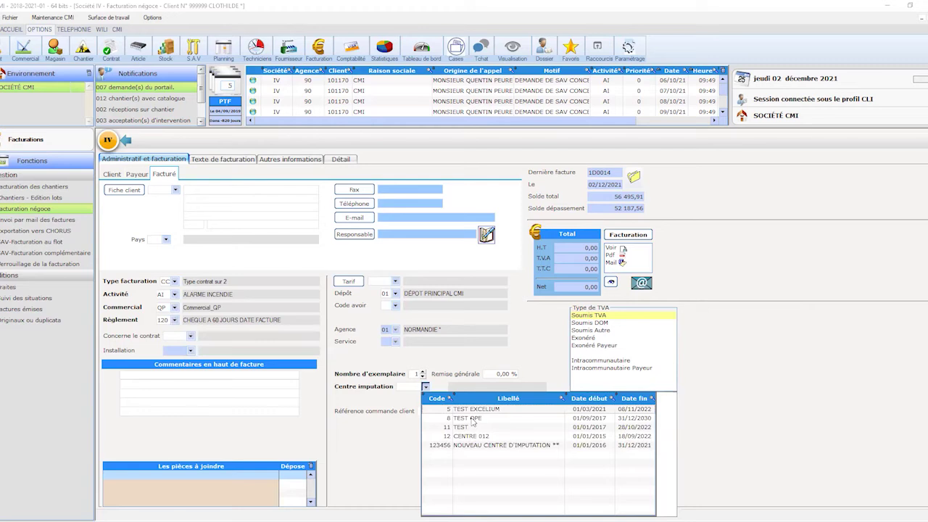
In the invoice's Détail, start an unreferenced article with code NR and the designation TREST.
click(341, 159)
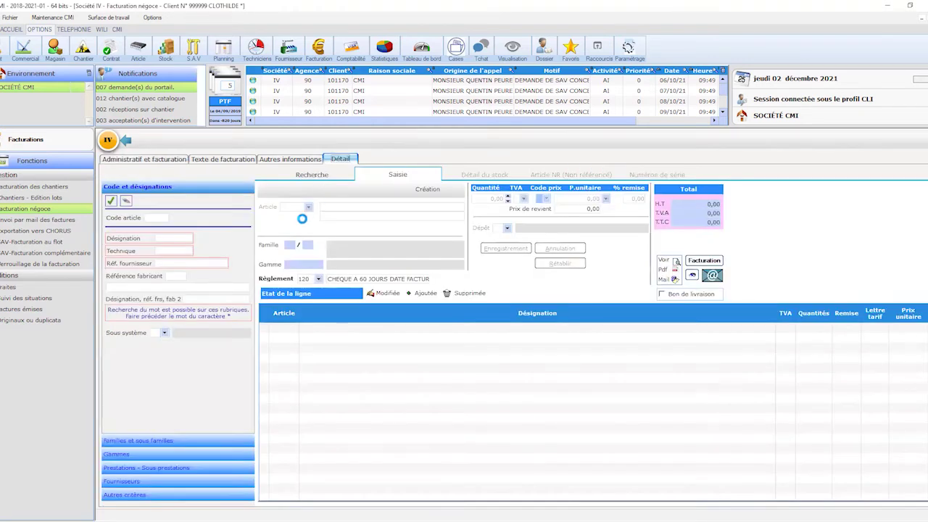
text(NR)
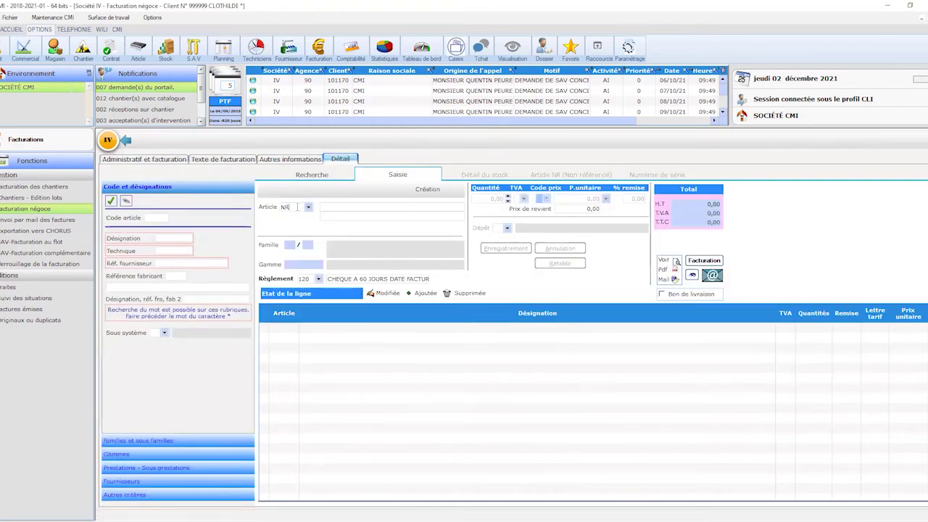
key(Return)
text(TREST)
key(Return)
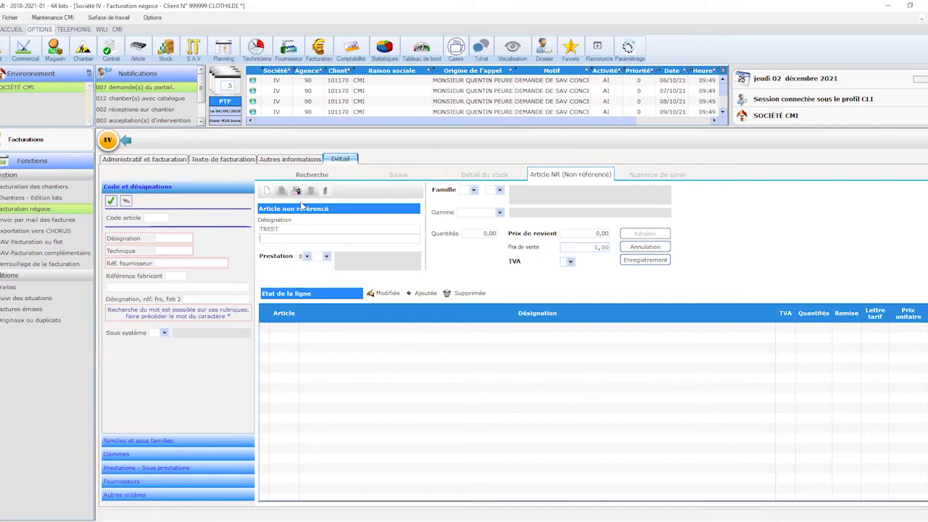
Choose the article's family, set quantity 1, Prix de revient 100 and Prix de vente 150, and save the invoice line.
click(473, 190)
click(498, 231)
click(493, 232)
text(1)
key(Tab)
text(100)
key(Tab)
text(150)
click(642, 264)
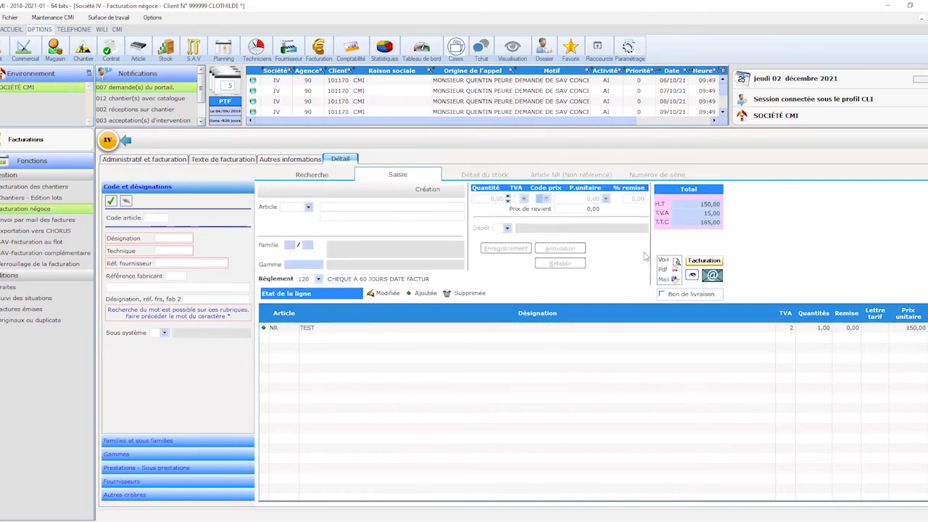
Issue the invoice and accept the invoice date of 03/12/2021.
click(466, 304)
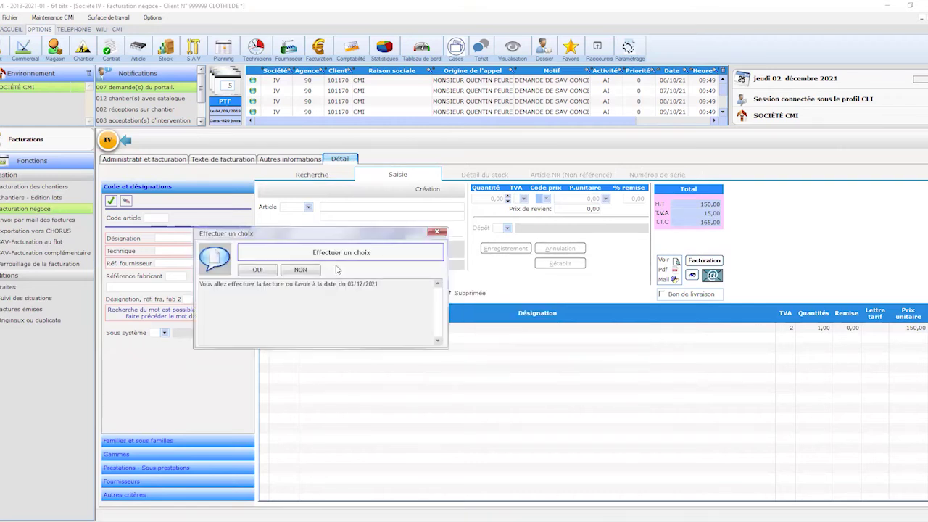
click(272, 270)
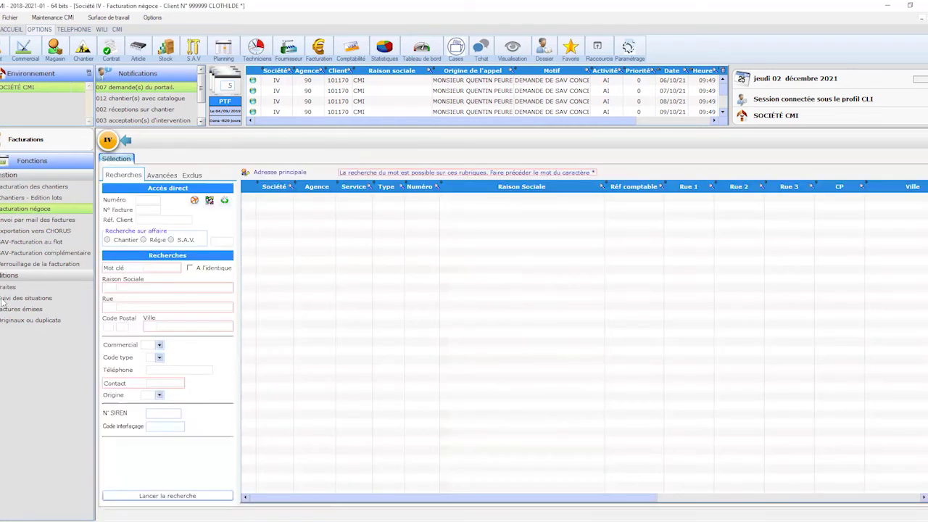
Open Envoi par mail des factures and filter the invoices to send to the period from 03/12/2021 to 03/12/2021.
click(29, 219)
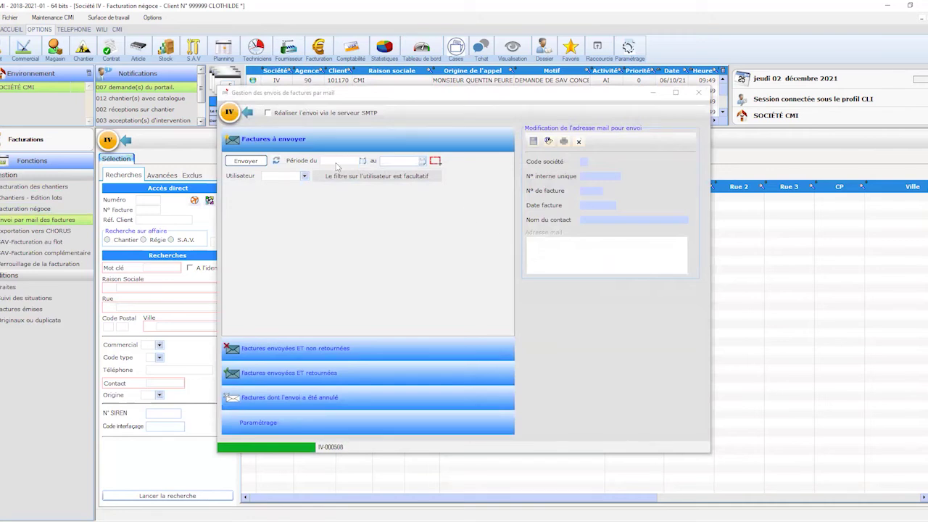
key(Delete)
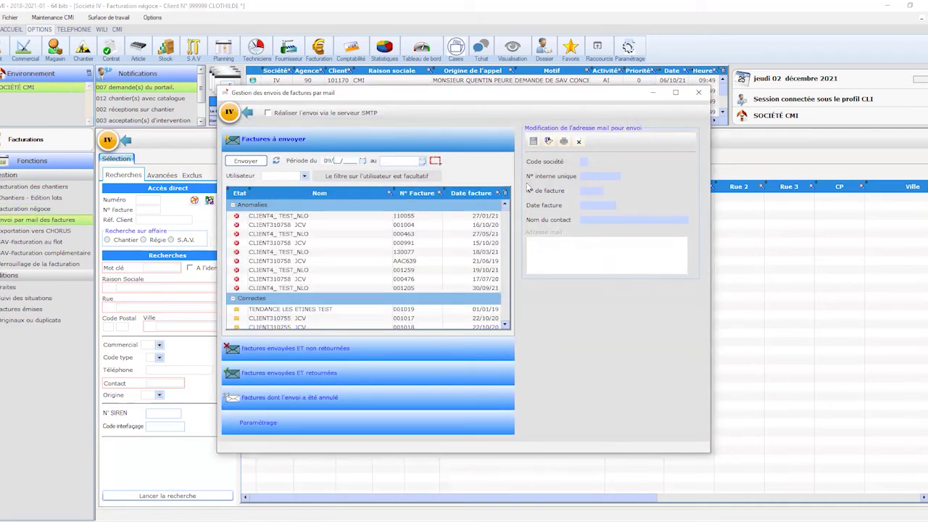
text(03122021)
key(Tab)
text(03122021)
click(276, 160)
Select the client's invoice under Correctes and send the invoices in the list by email.
click(324, 218)
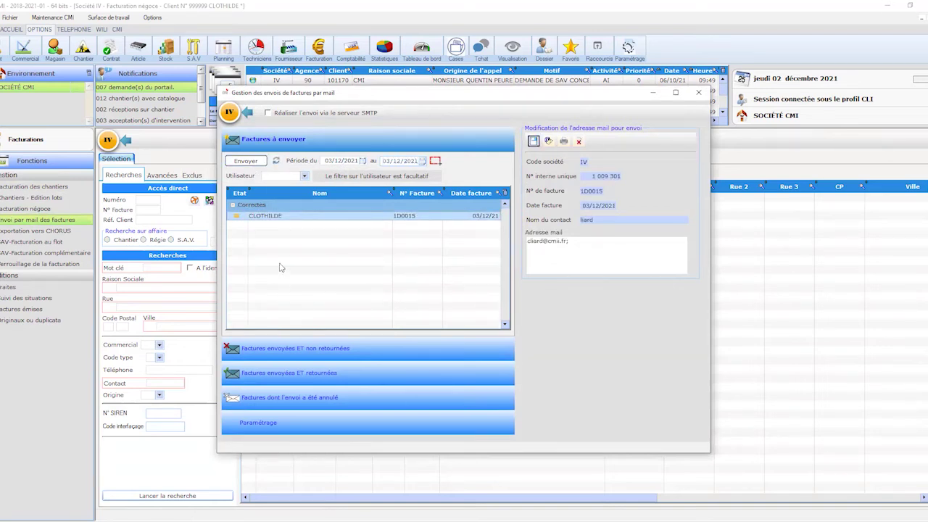
click(250, 162)
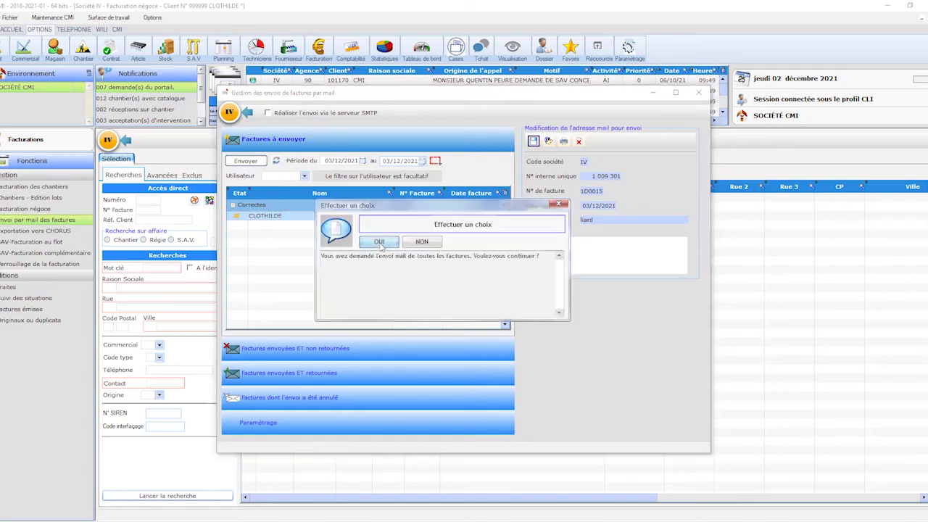
click(373, 241)
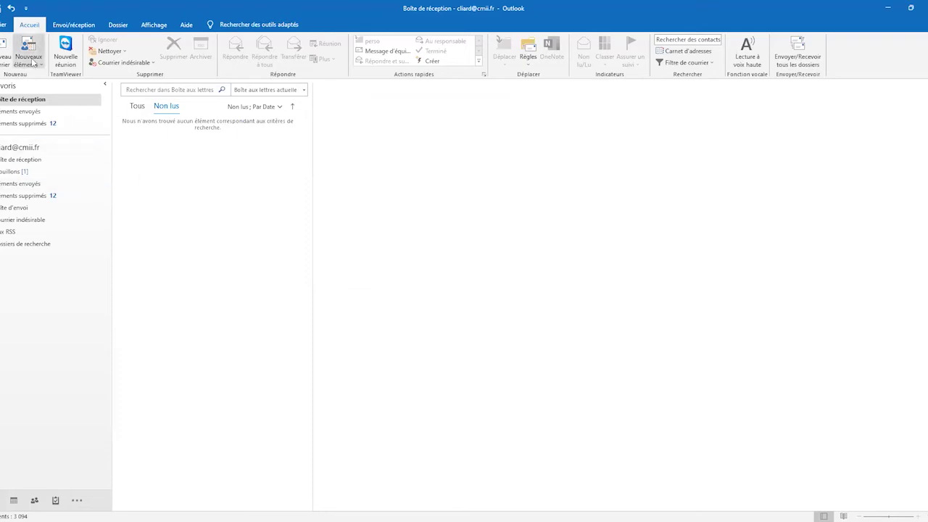
Switch to Outlook and check the inbox for the email with the PDF invoice attached.
click(74, 25)
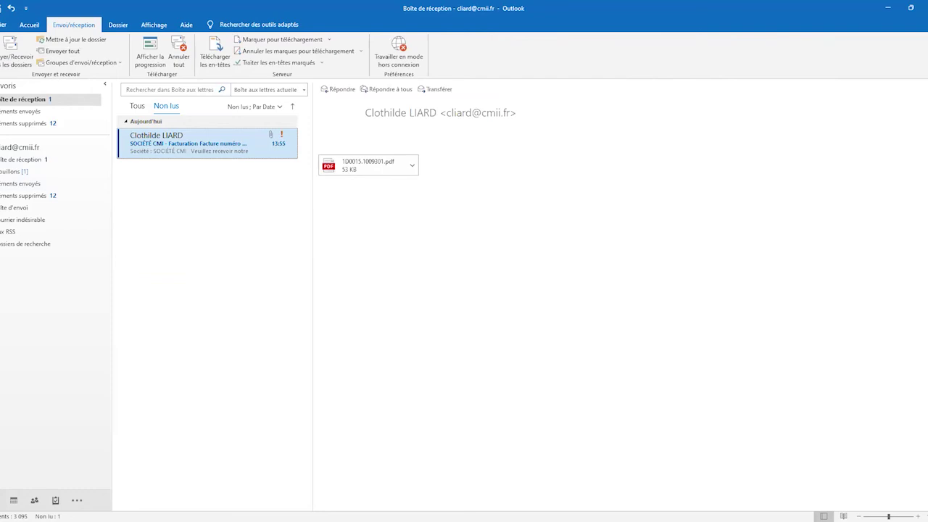
click(432, 250)
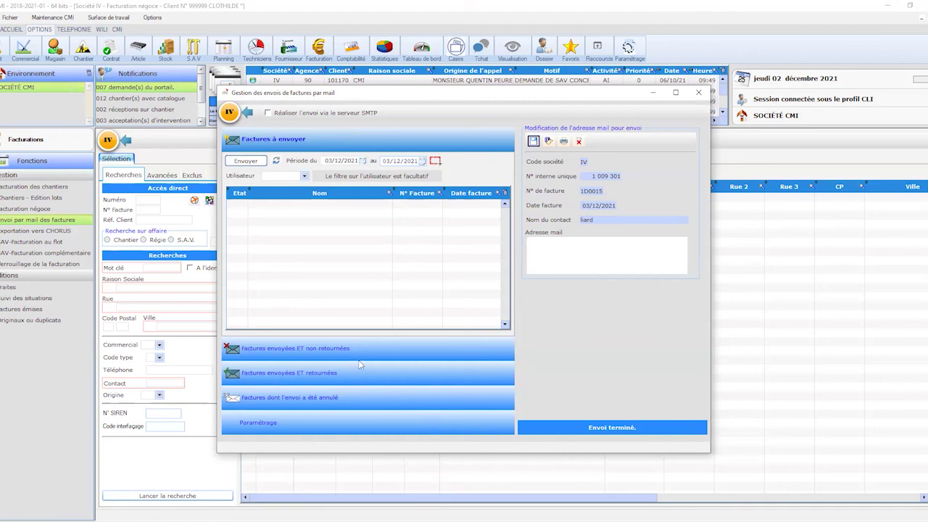
Return to the invoice mailing window and show Factures envoyées ET non retournées.
click(319, 351)
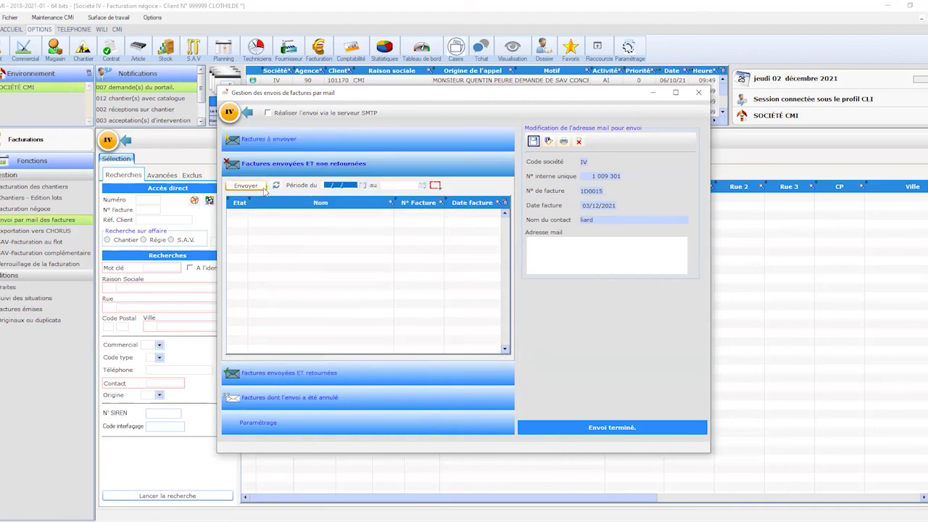